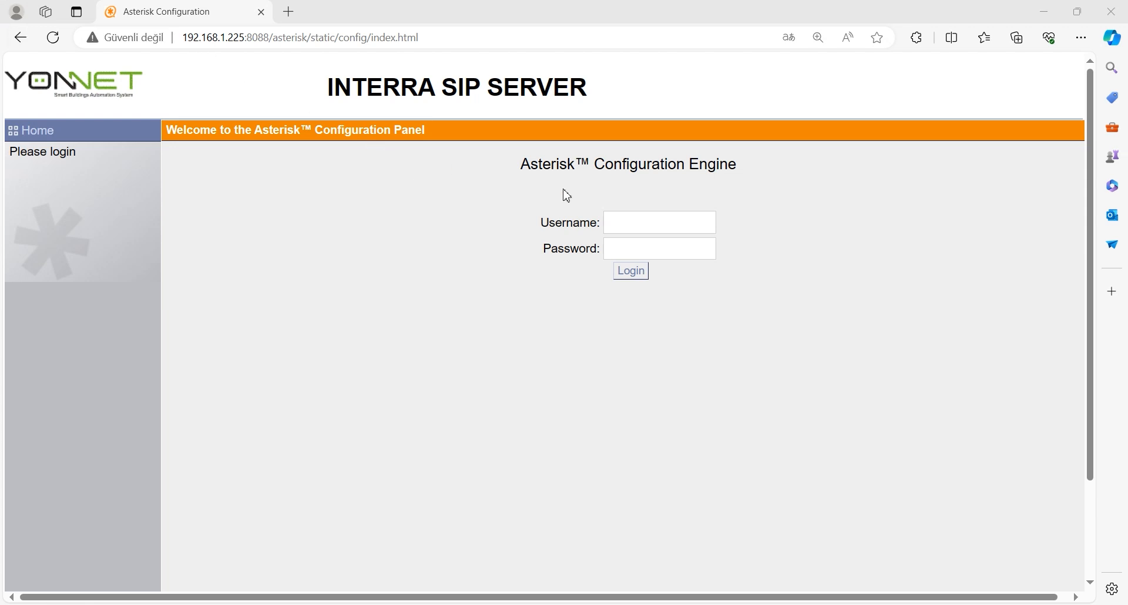
# - Log in to the Asterisk configuration panel with the username admin and the account password
pyautogui.click(642, 221)
pyautogui.write('admin')
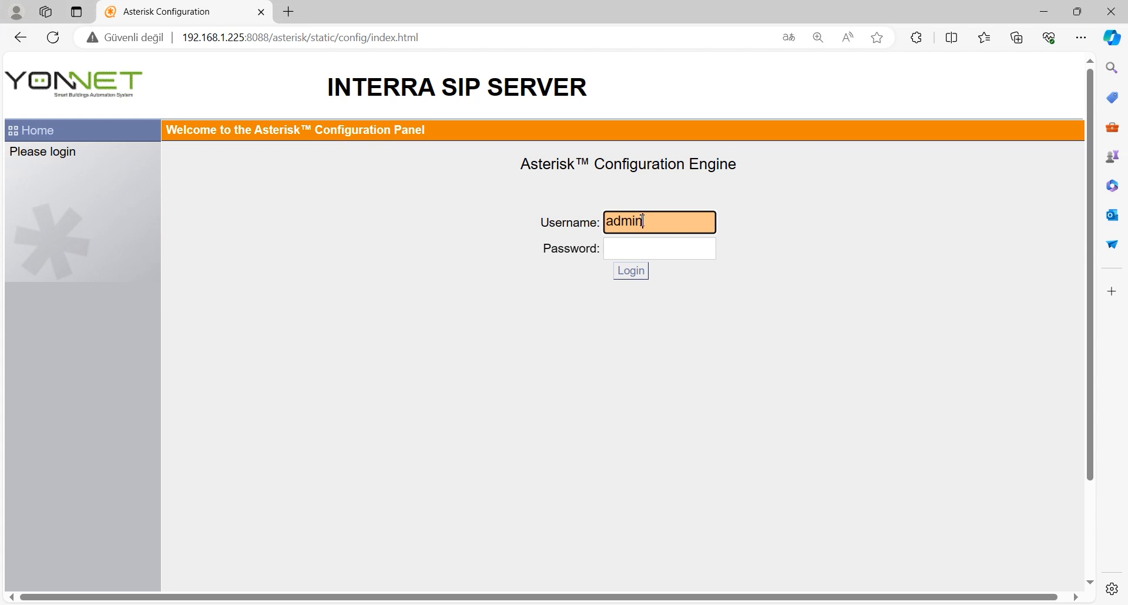
pyautogui.press('Tab')
pyautogui.write('******')
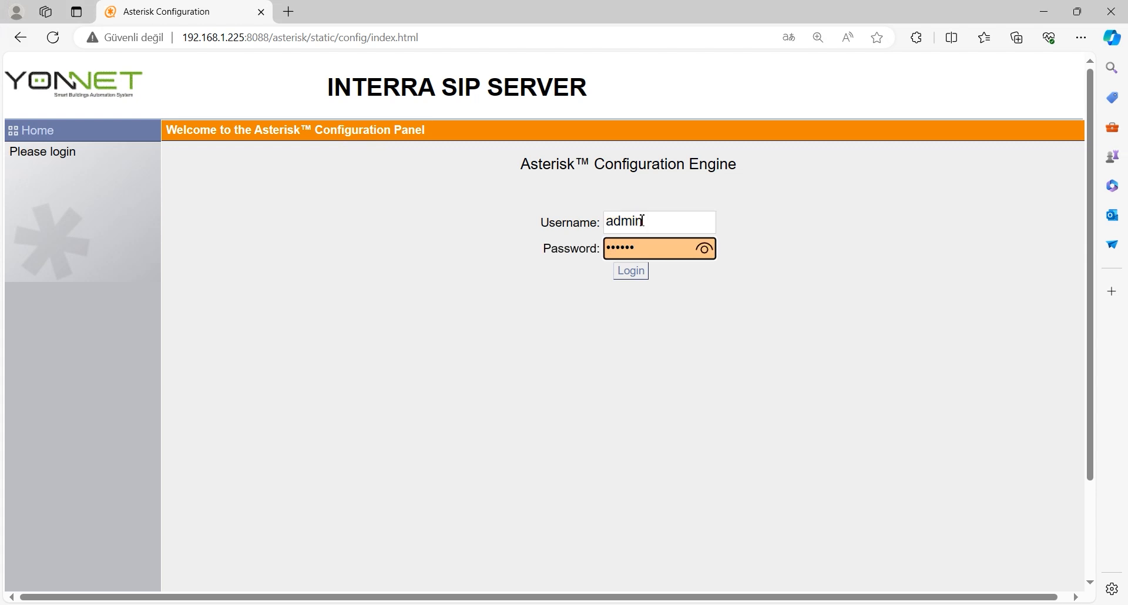
pyautogui.click(651, 221)
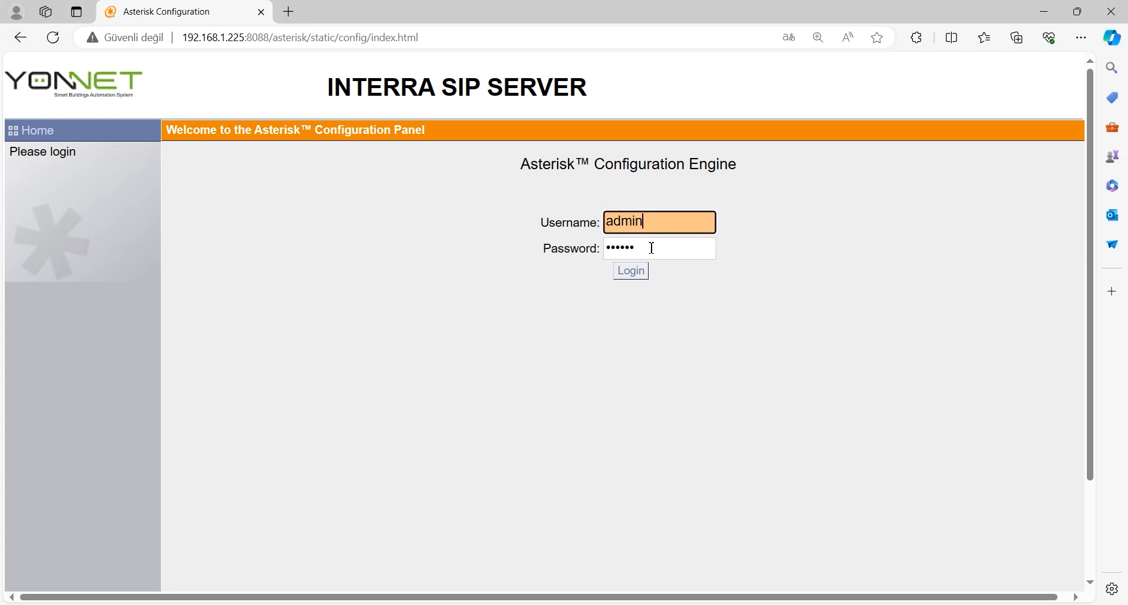
pyautogui.click(638, 275)
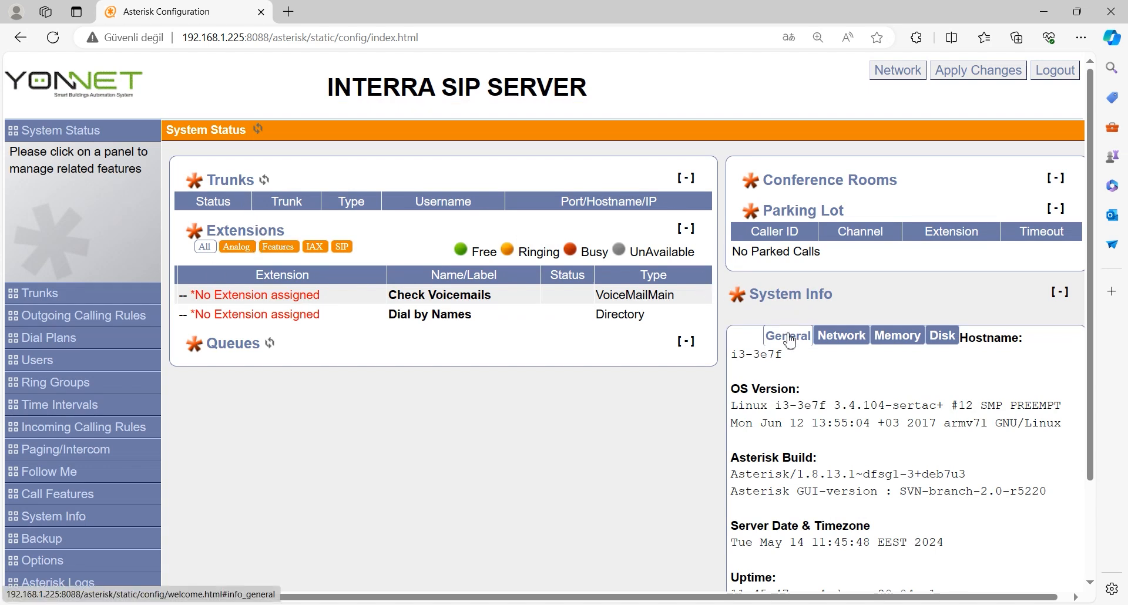
# - Examine the server's network, memory and disk information in the System Info section
pyautogui.click(838, 340)
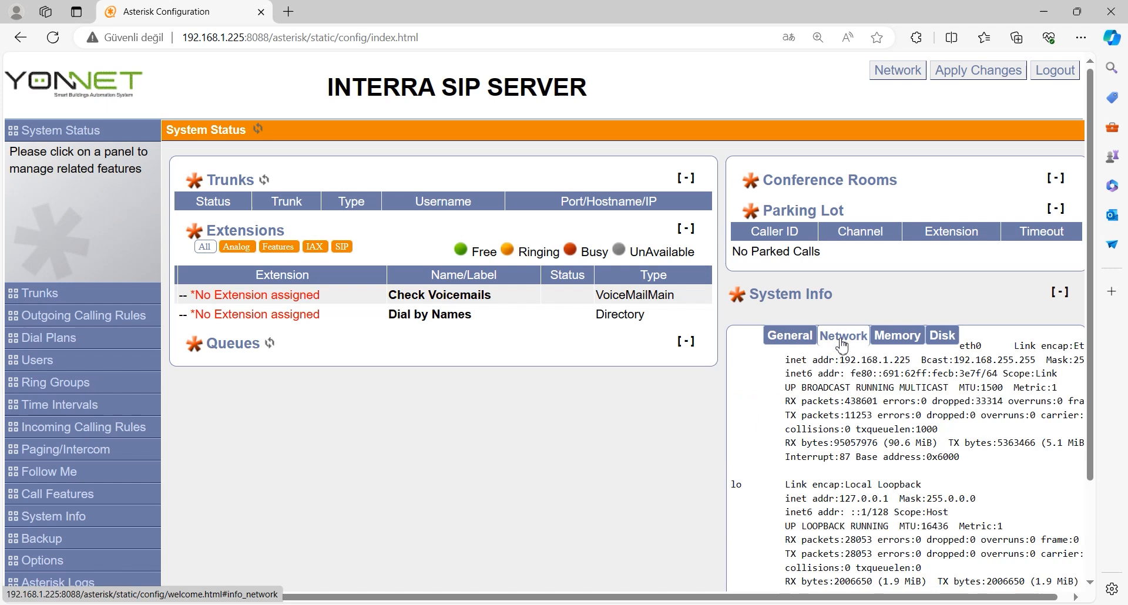
pyautogui.click(902, 343)
pyautogui.click(951, 341)
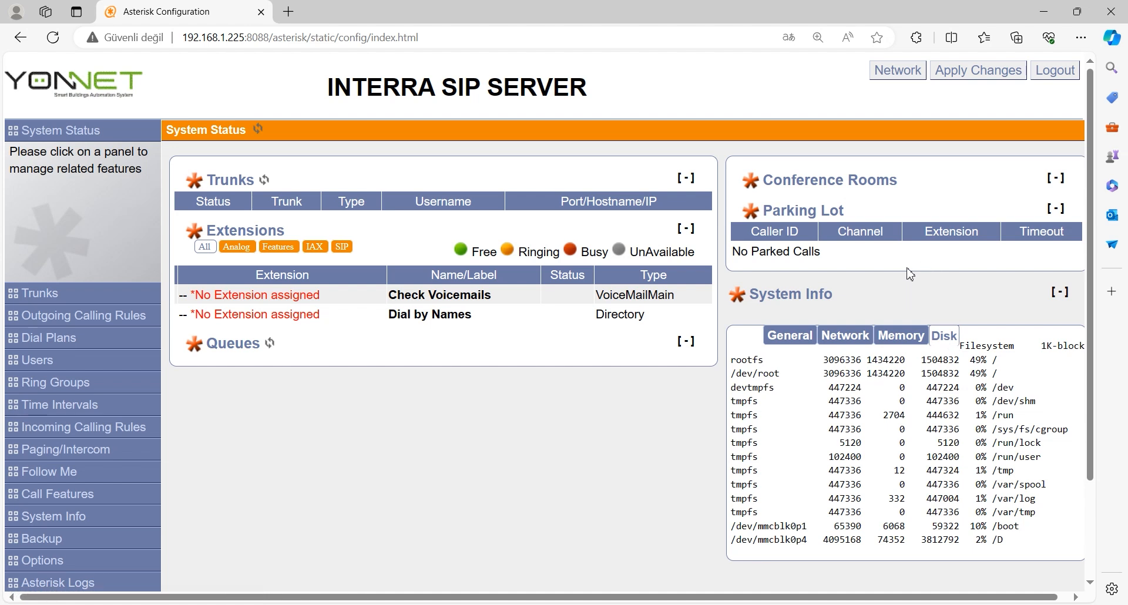
# - Review the server's network type, IP address, netmask, gateway and DNS settings, and return to the System Status page
pyautogui.click(894, 79)
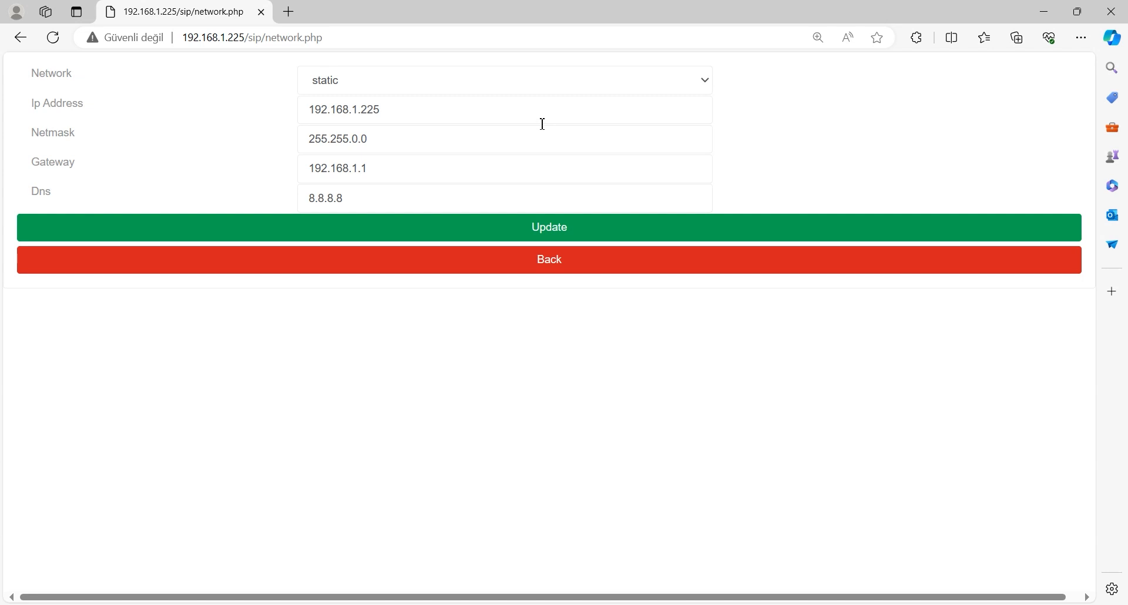
pyautogui.click(379, 92)
pyautogui.click(379, 92)
pyautogui.click(381, 104)
pyautogui.click(395, 138)
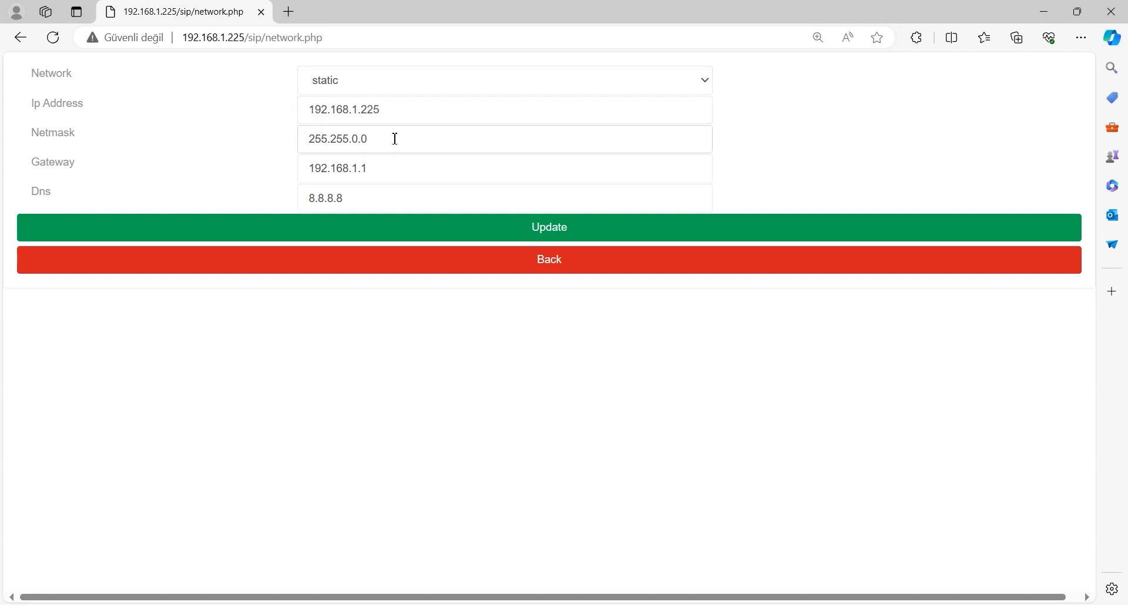
pyautogui.click(387, 169)
pyautogui.click(387, 197)
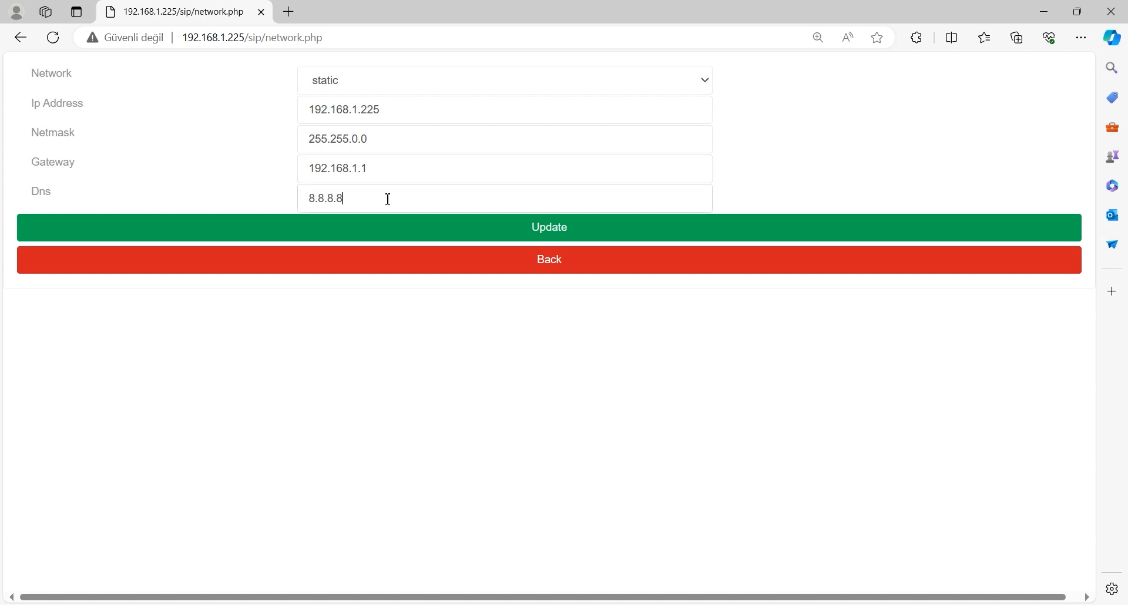
pyautogui.click(657, 229)
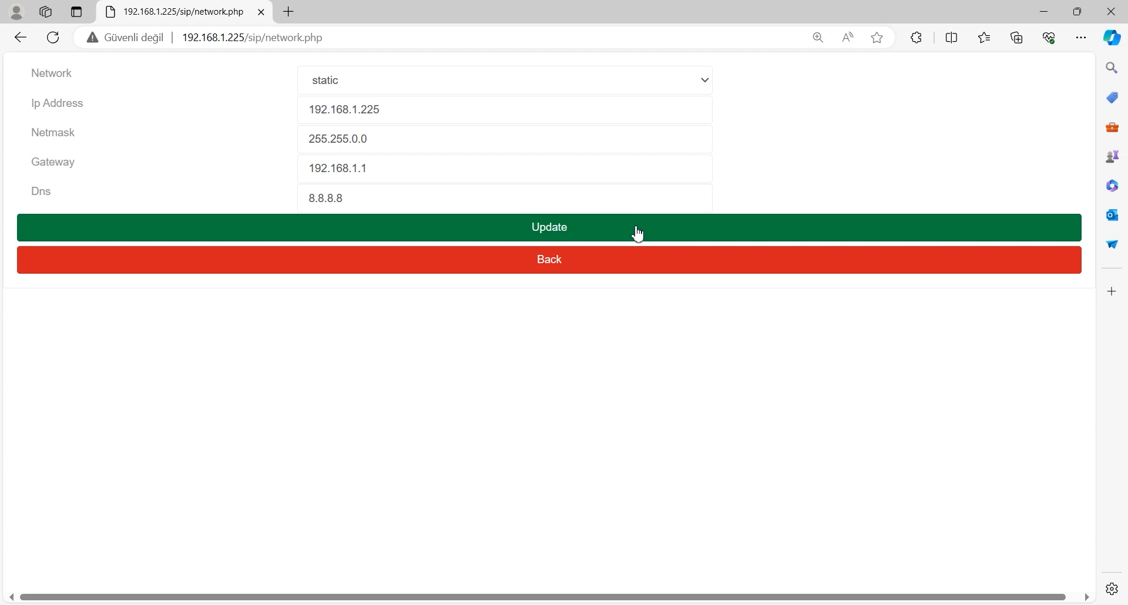
pyautogui.click(21, 40)
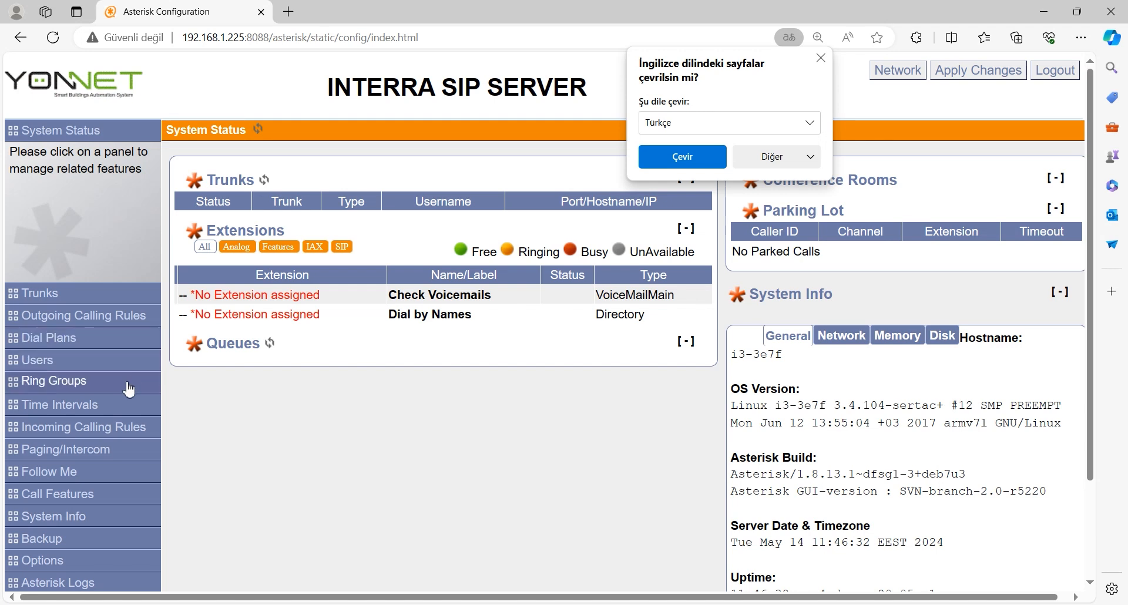
# - Start a new user extension with extension 5000 and the CallerID name Touch Panel
pyautogui.click(67, 360)
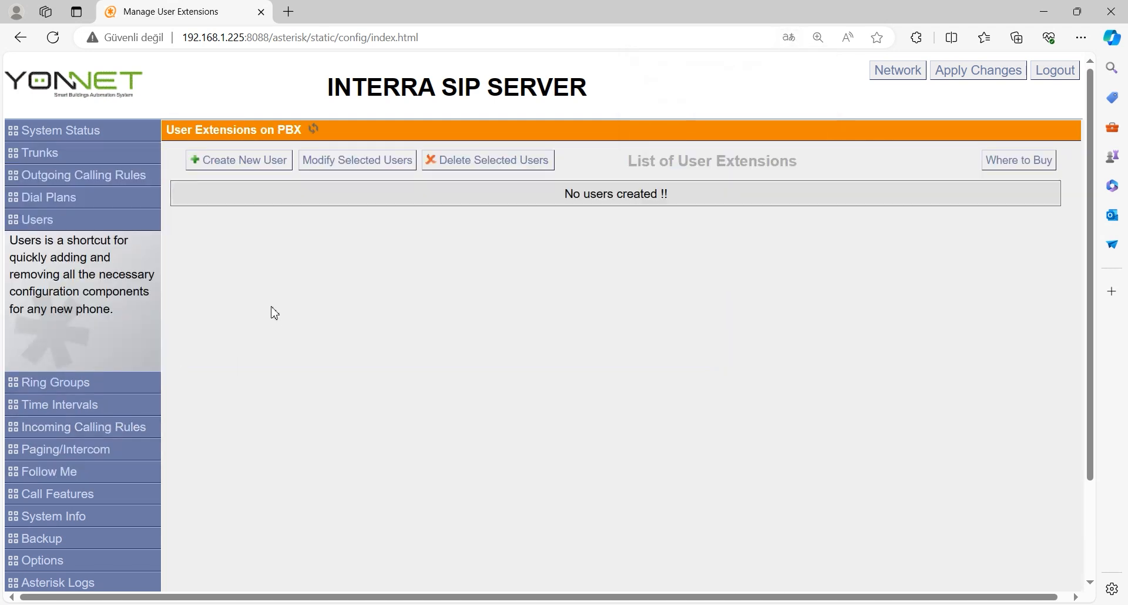
pyautogui.click(244, 161)
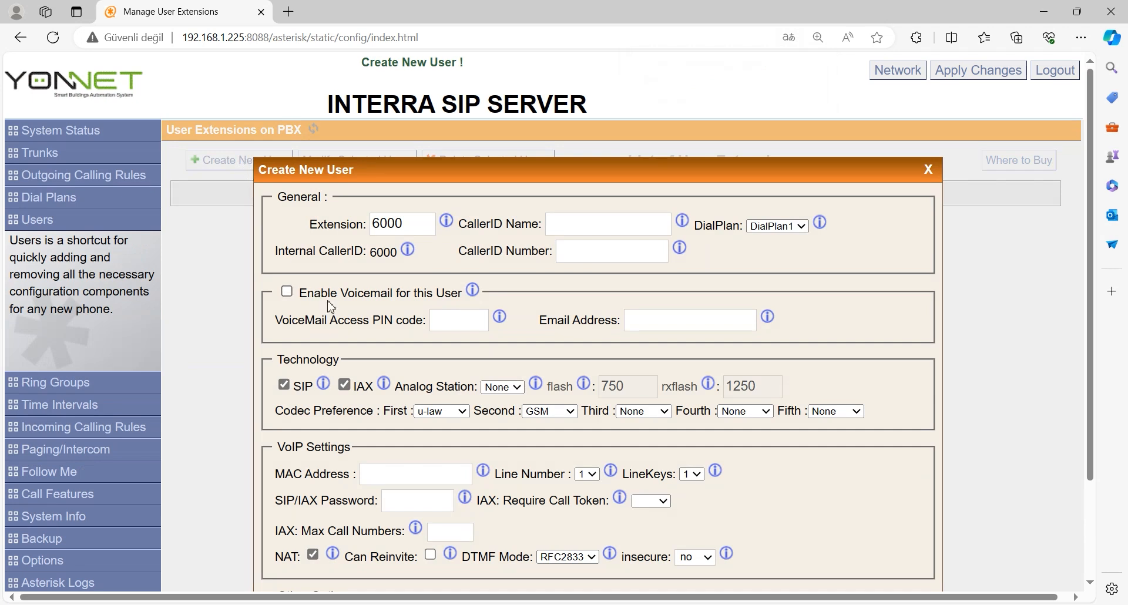
pyautogui.click(397, 225)
pyautogui.doubleClick(397, 225)
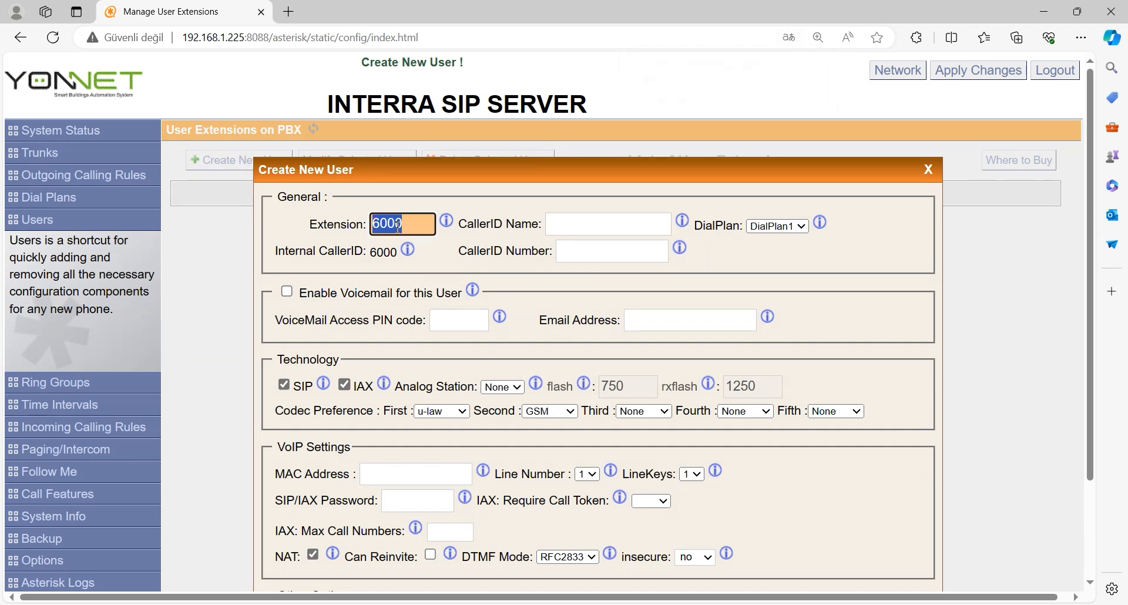
pyautogui.write('5000')
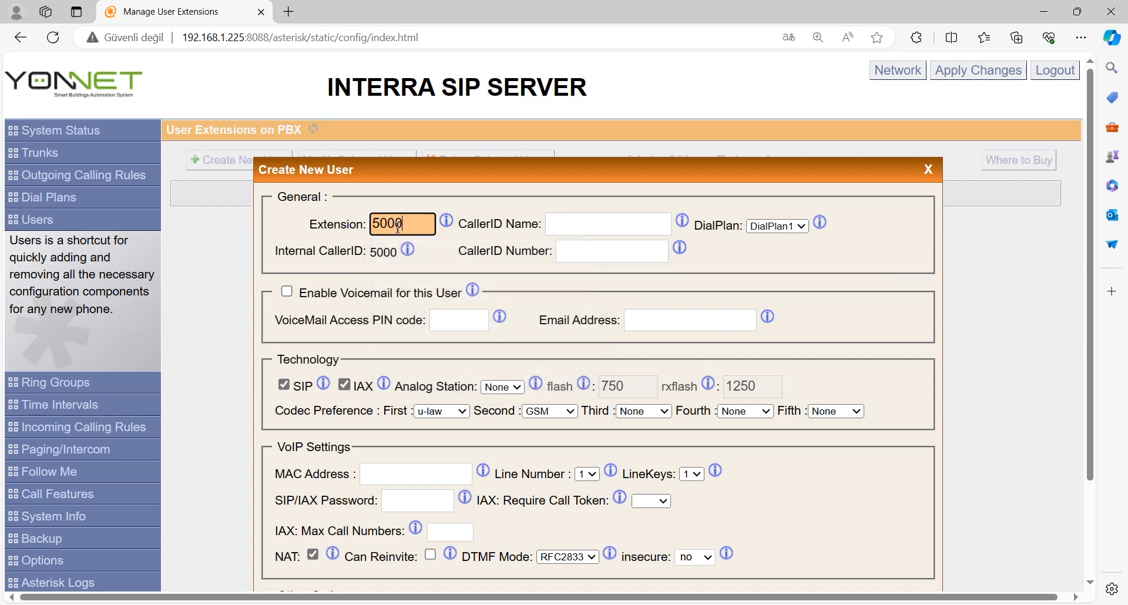
pyautogui.click(587, 228)
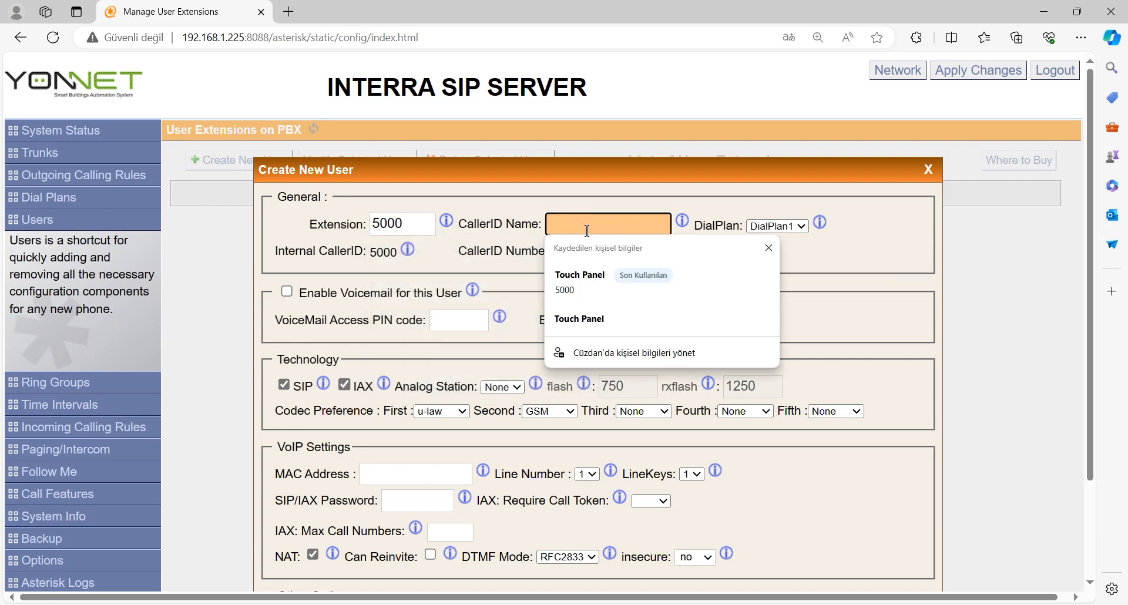
pyautogui.write('Touch Panel')
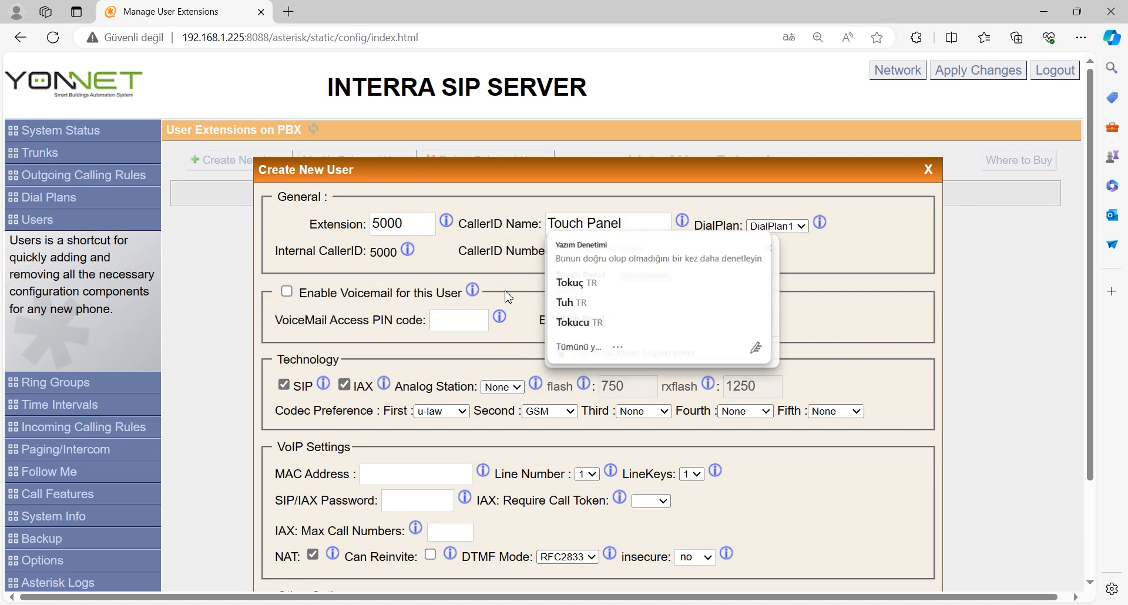
pyautogui.click(514, 294)
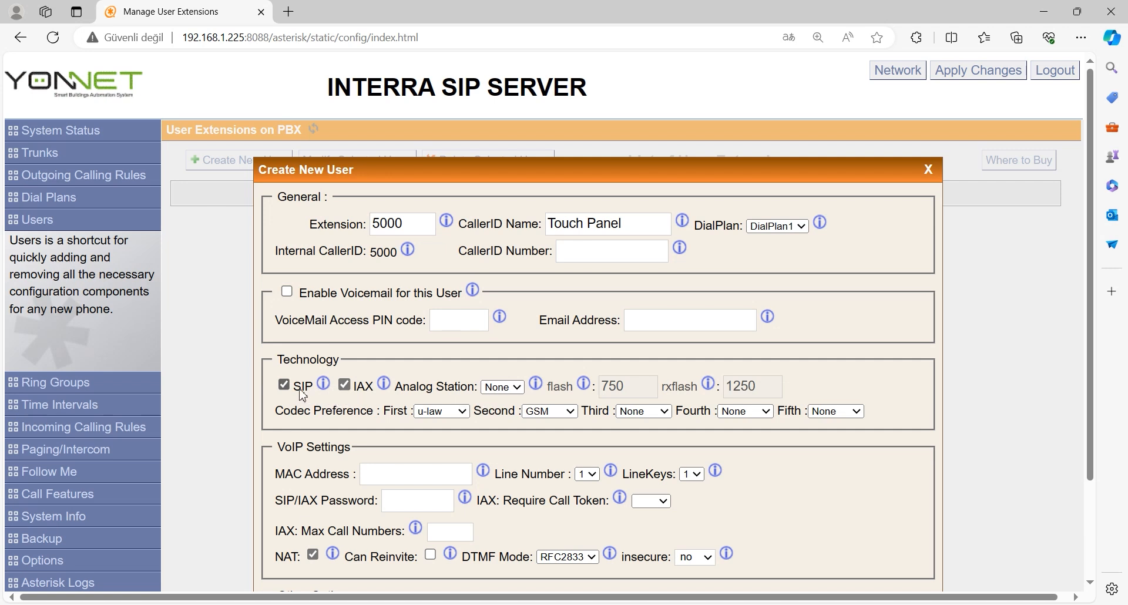
# - Examine the third codec choices and the technology, VoIP and other options of the new user form
pyautogui.click(647, 413)
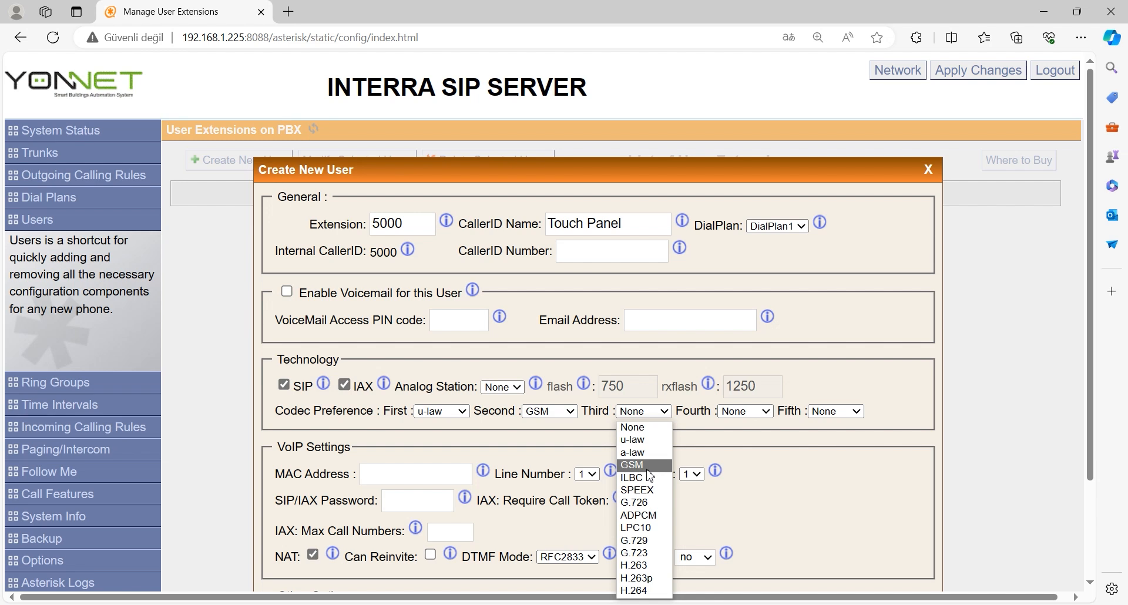
pyautogui.click(442, 476)
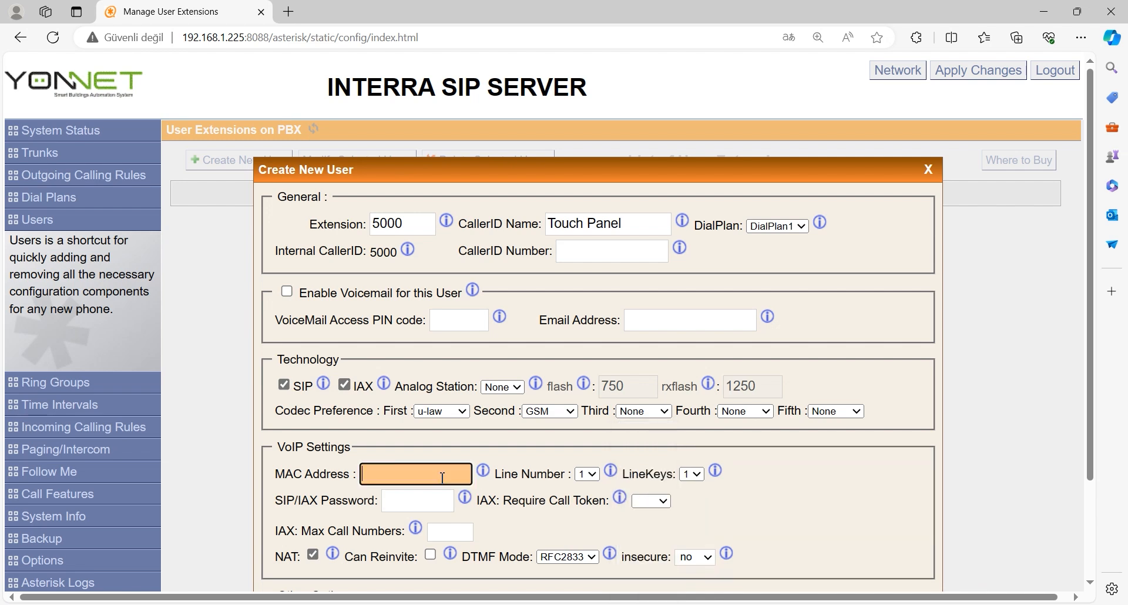
pyautogui.scroll(-1, 869, 301)
pyautogui.click(1001, 192)
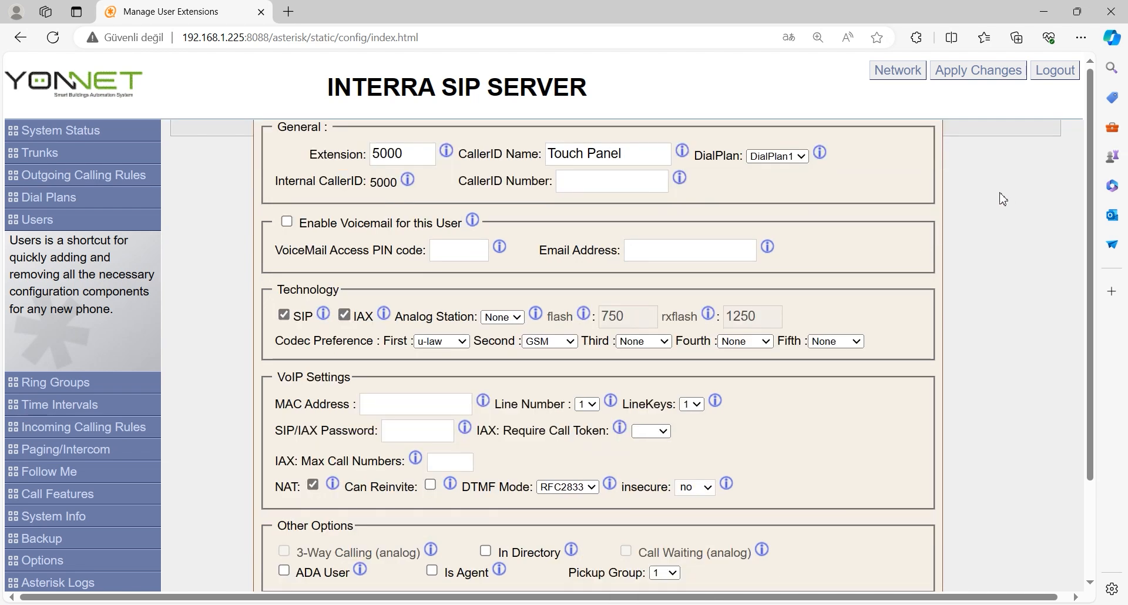
pyautogui.scroll(1, 901, 237)
pyautogui.scroll(-1, 805, 258)
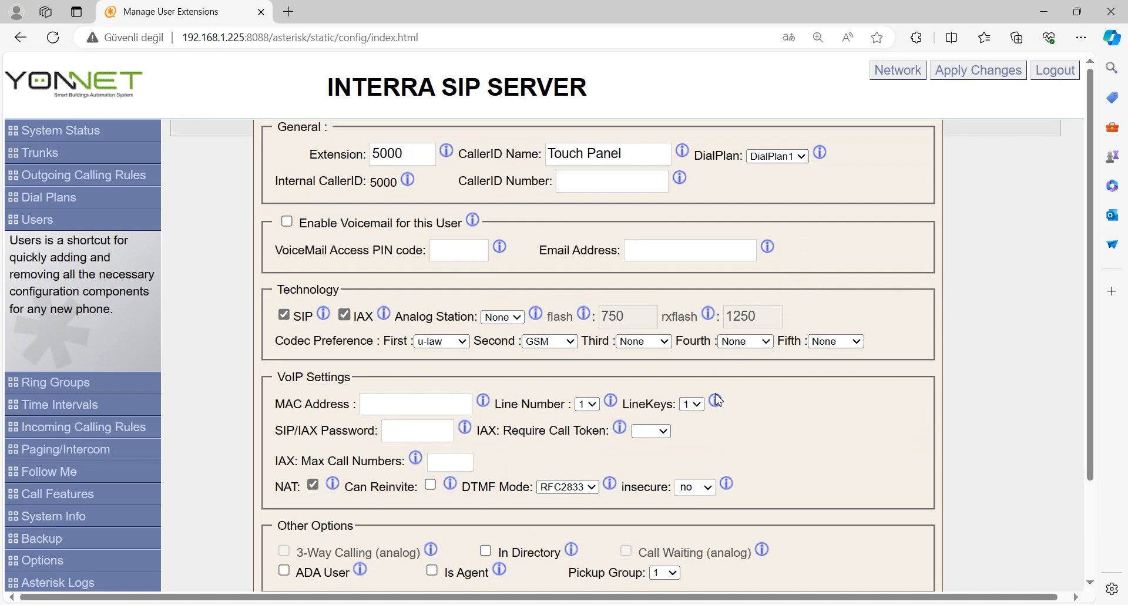
pyautogui.scroll(1, 758, 297)
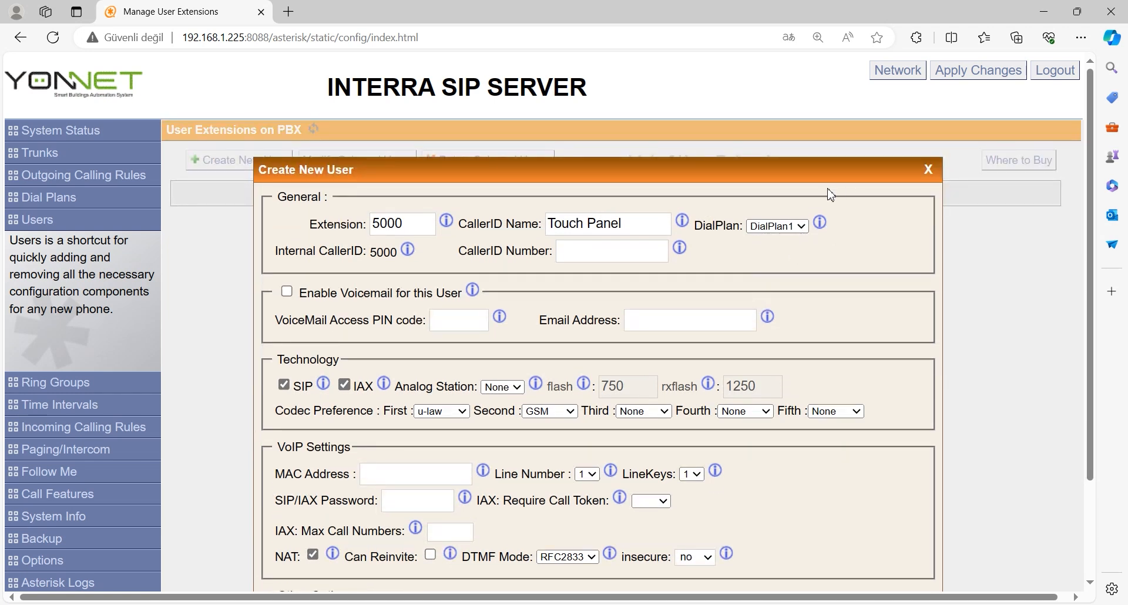
pyautogui.scroll(-1, 766, 265)
# - Enter 5000 as the MAC address in the VoIP settings and save the new user
pyautogui.click(419, 398)
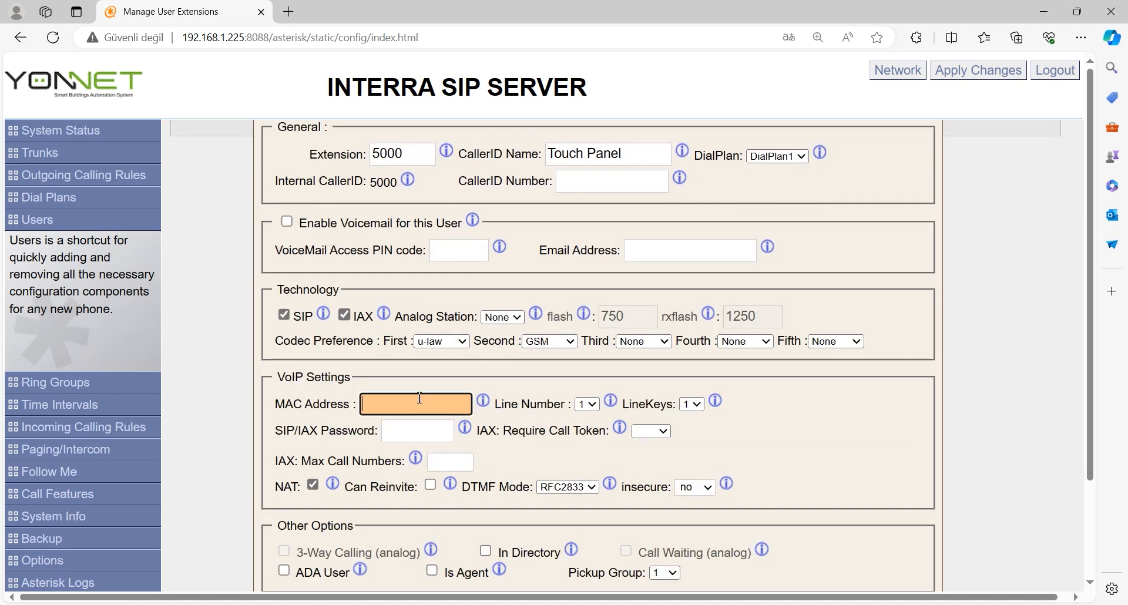
pyautogui.write('5000')
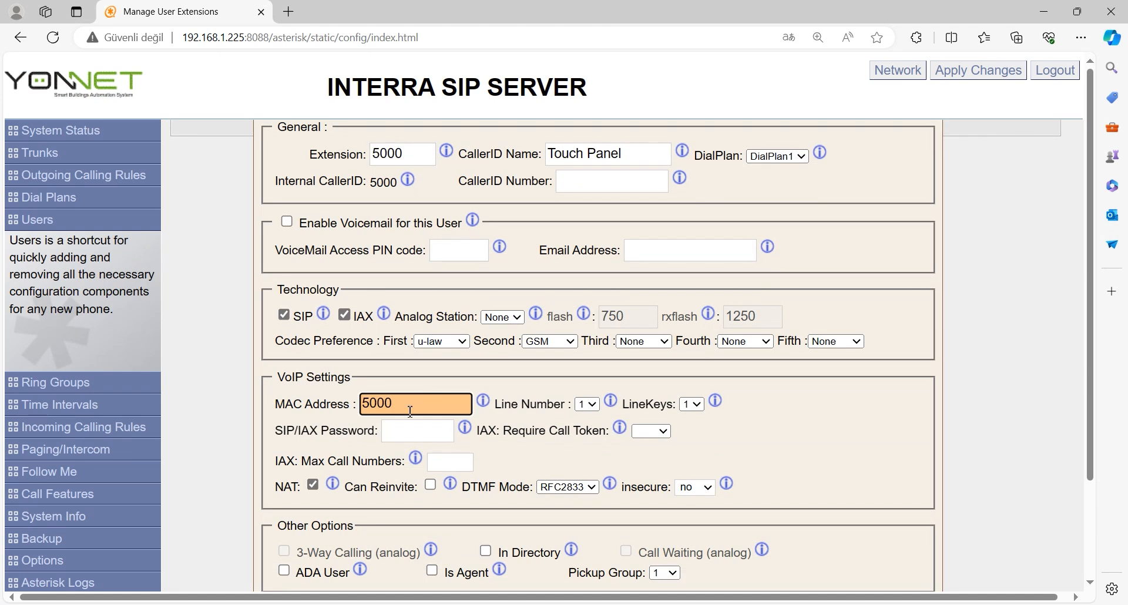
pyautogui.scroll(-2, 410, 411)
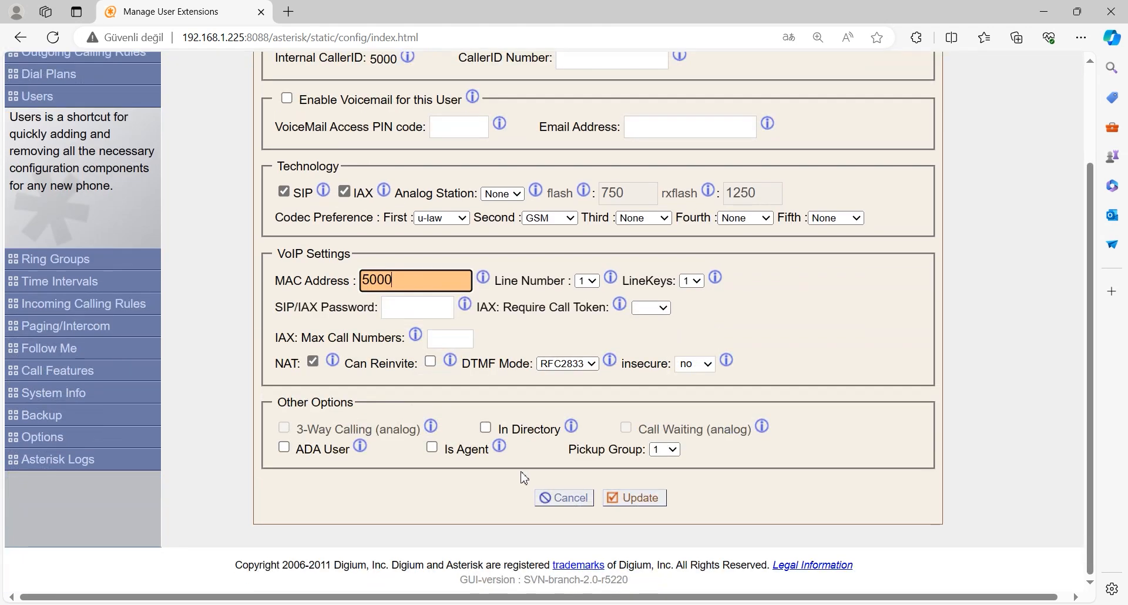
pyautogui.click(640, 499)
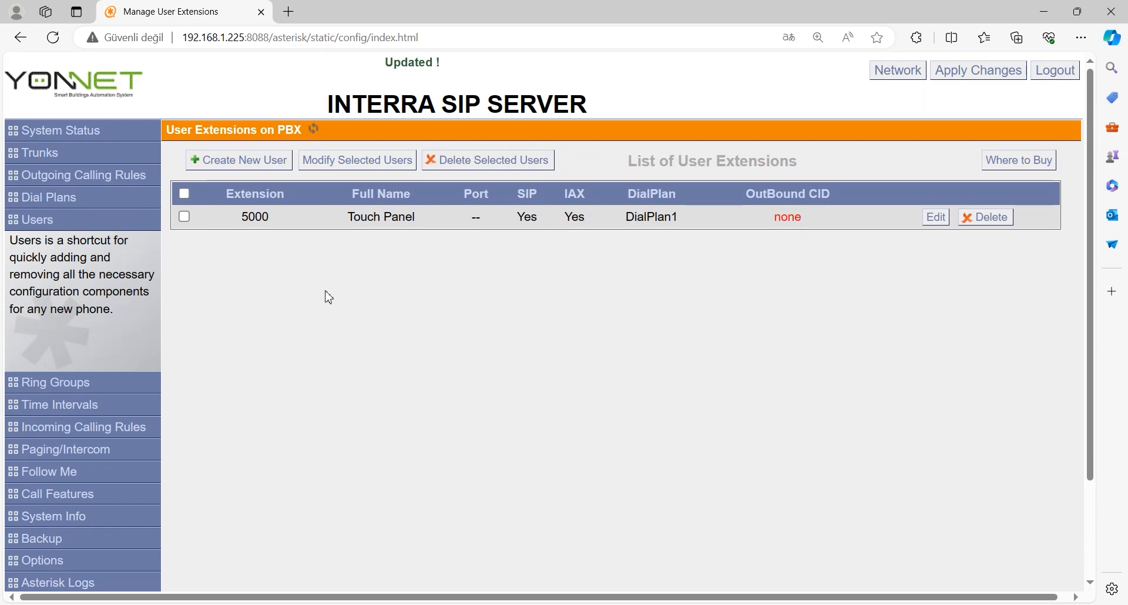
# - Return to the System Status page and apply the pending configuration changes
pyautogui.click(82, 136)
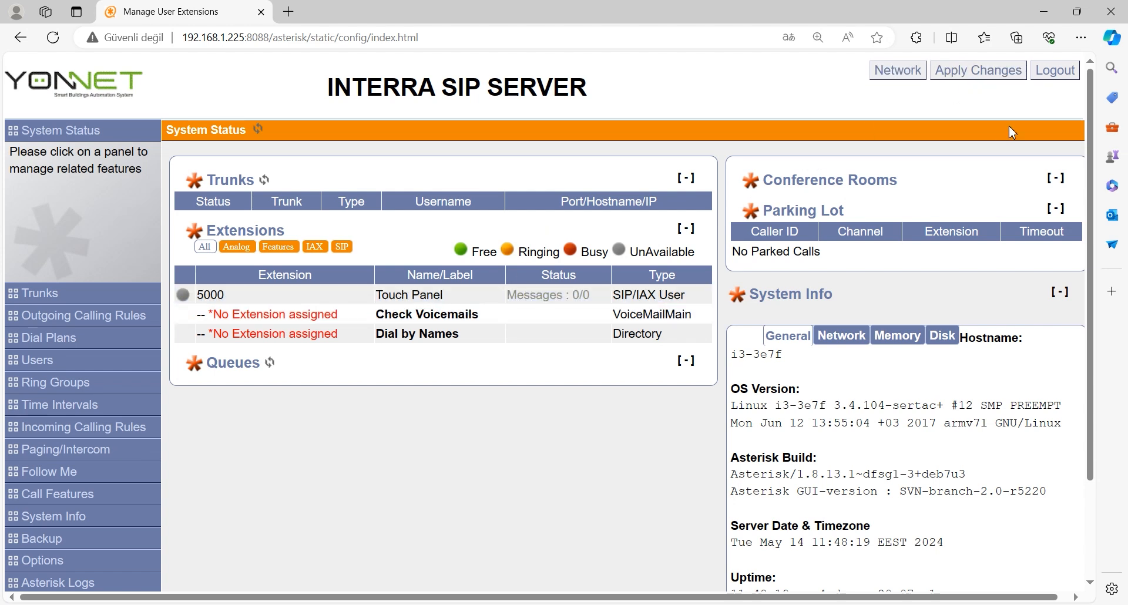
pyautogui.click(953, 79)
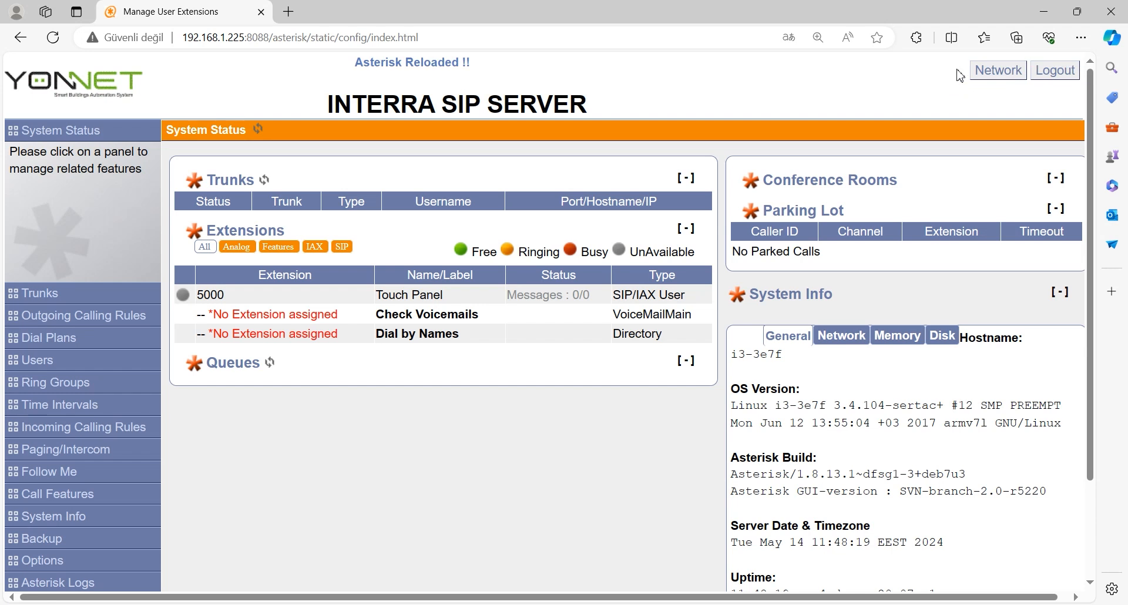
# - Define a new ring group named Villa with extension 8500 and both the SIP and IAX2 Touch Panel users as members
pyautogui.click(131, 395)
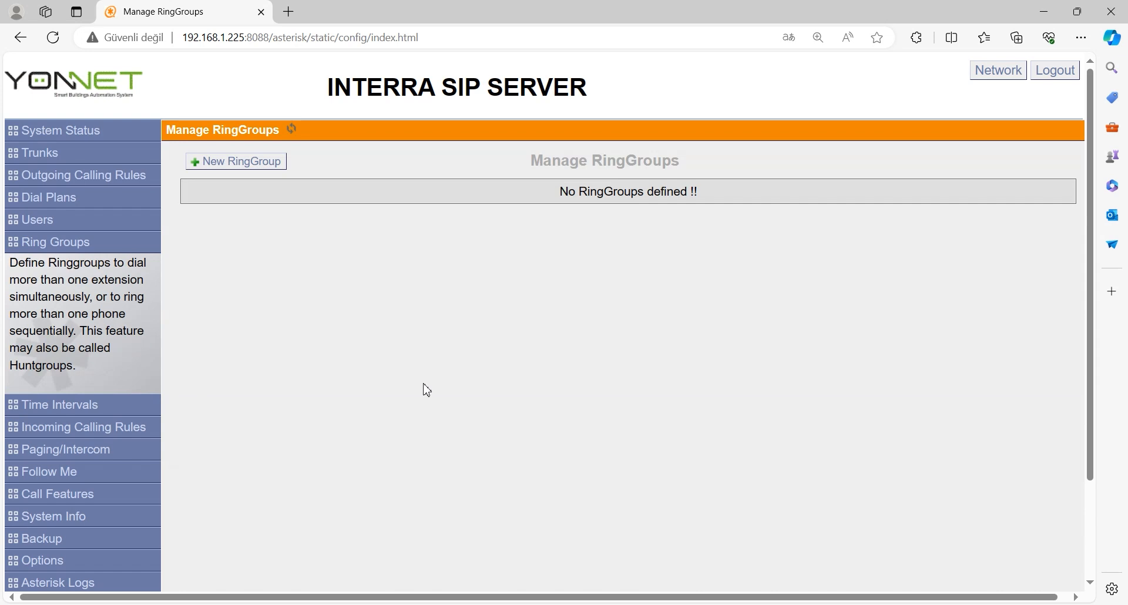
pyautogui.click(246, 172)
pyautogui.click(536, 200)
pyautogui.write('Villa')
pyautogui.click(532, 231)
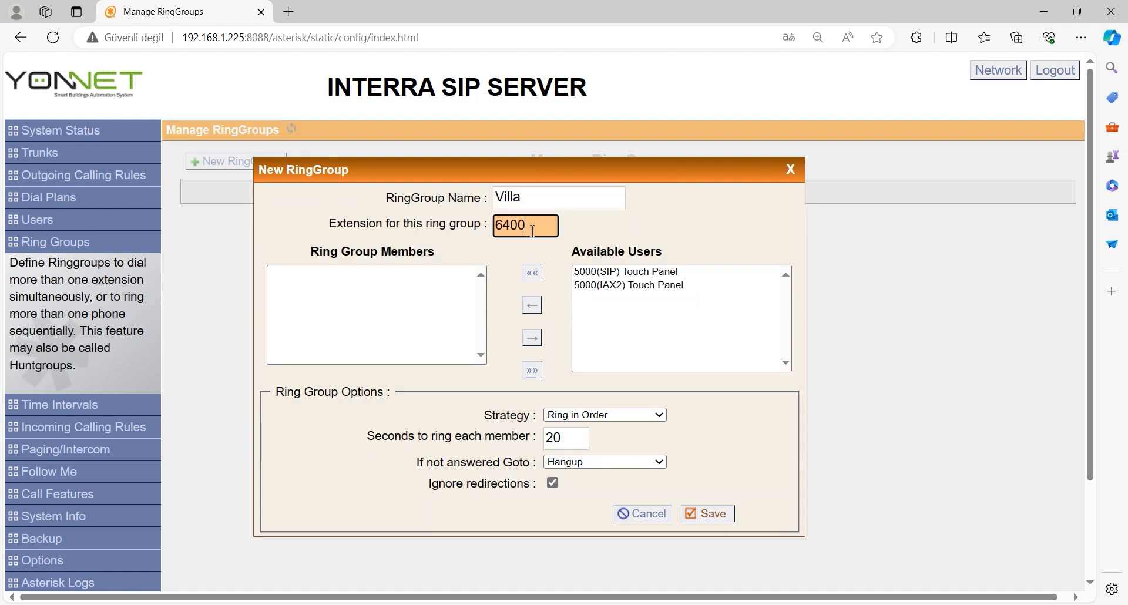
pyautogui.write('6400')
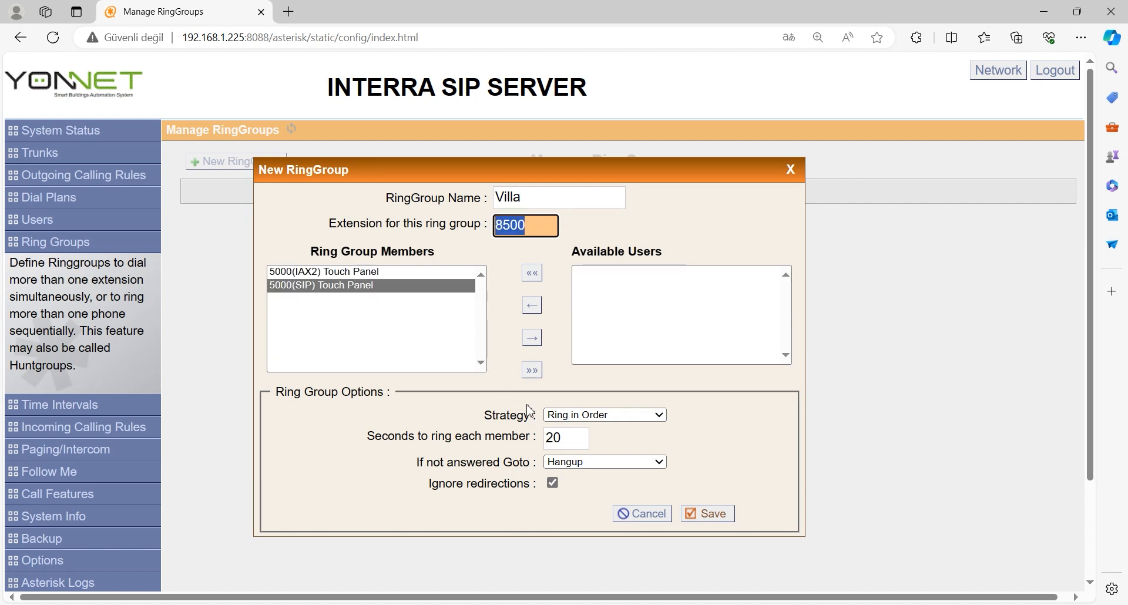
# - Save the Villa ring group with the Ring in Order strategy and 20 seconds per member, and apply the pending changes from System Status
pyautogui.click(599, 416)
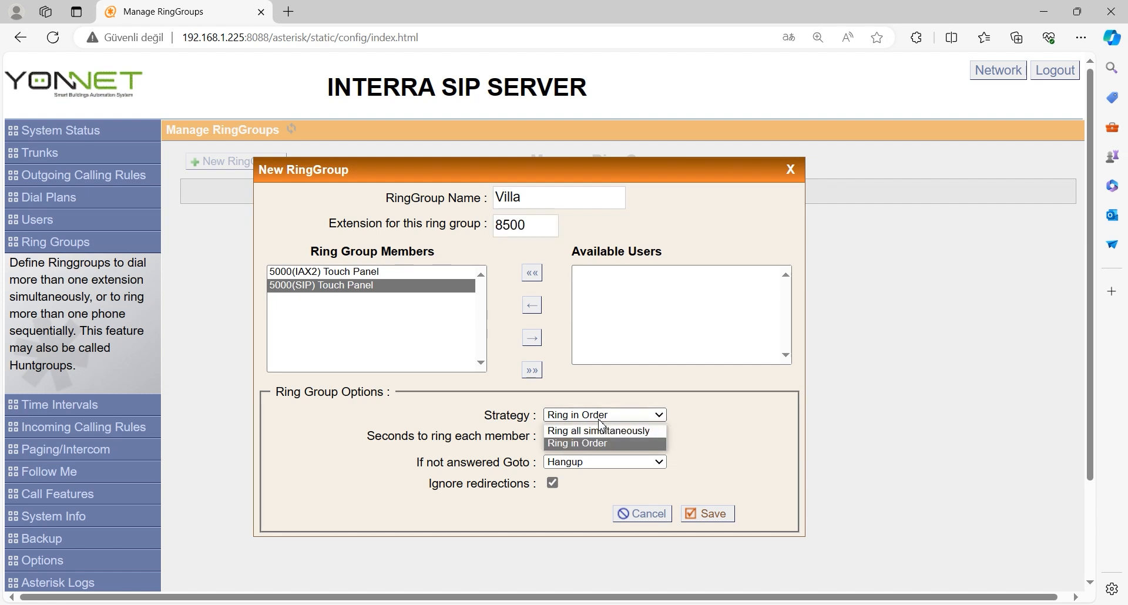
pyautogui.click(599, 420)
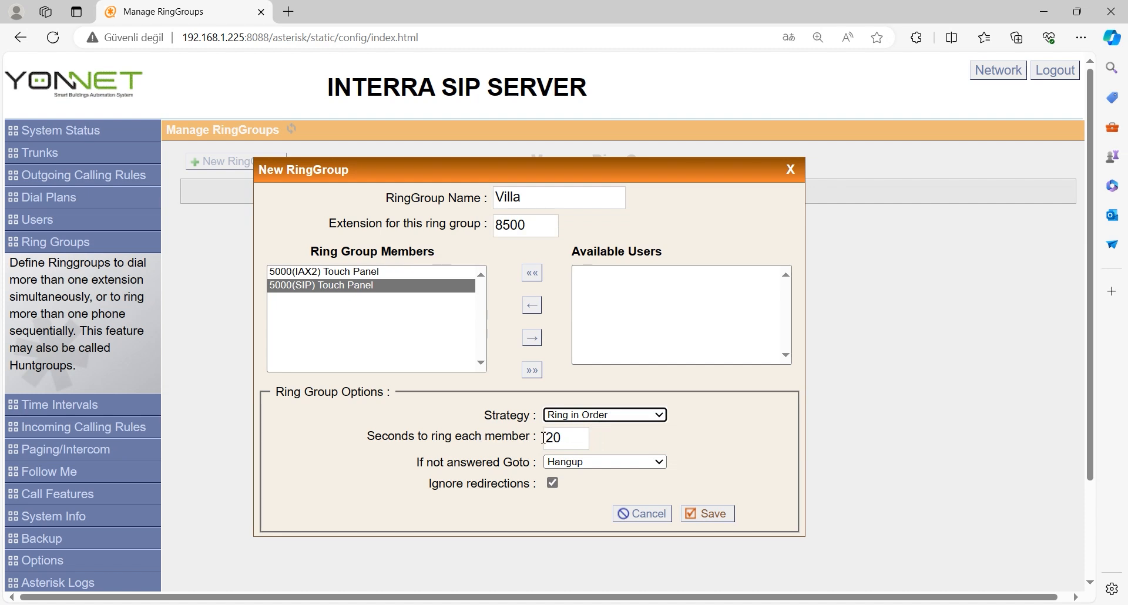
pyautogui.doubleClick(565, 440)
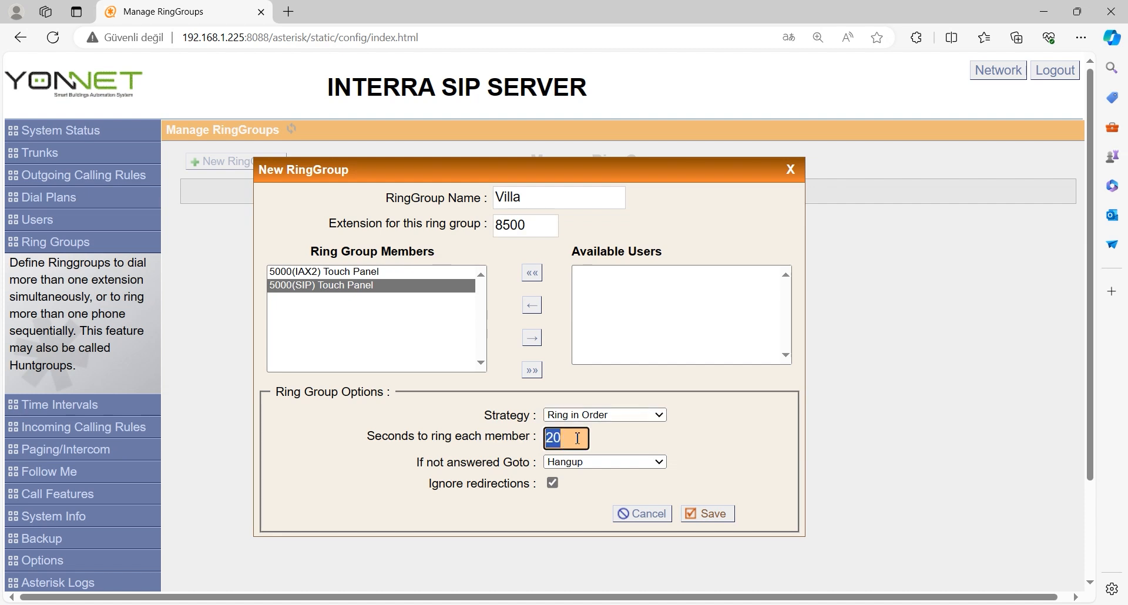
pyautogui.click(580, 441)
pyautogui.click(707, 514)
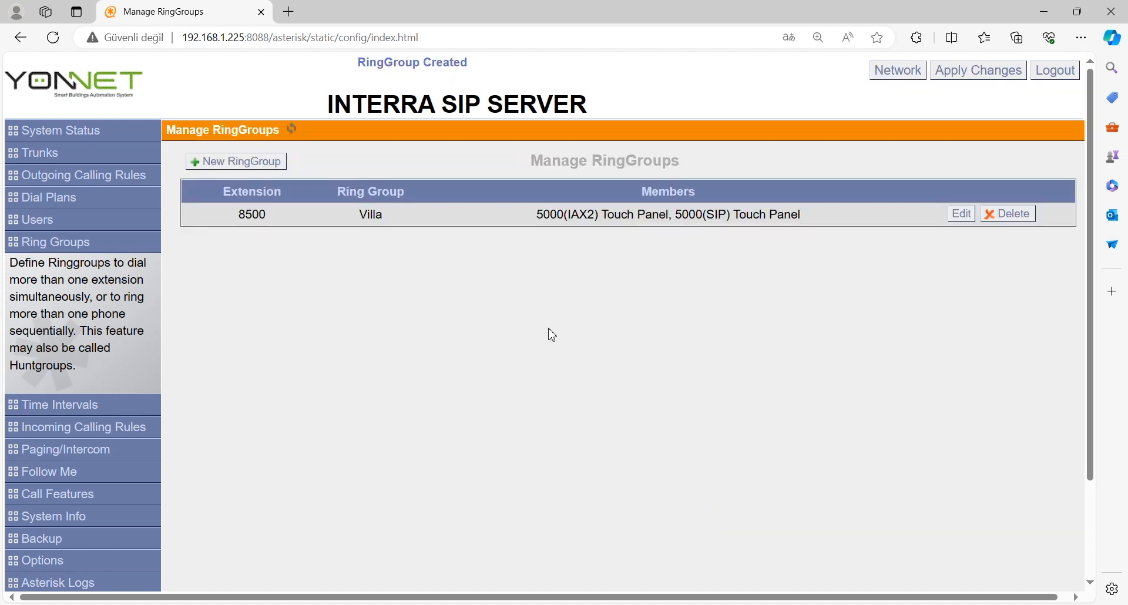
pyautogui.click(81, 134)
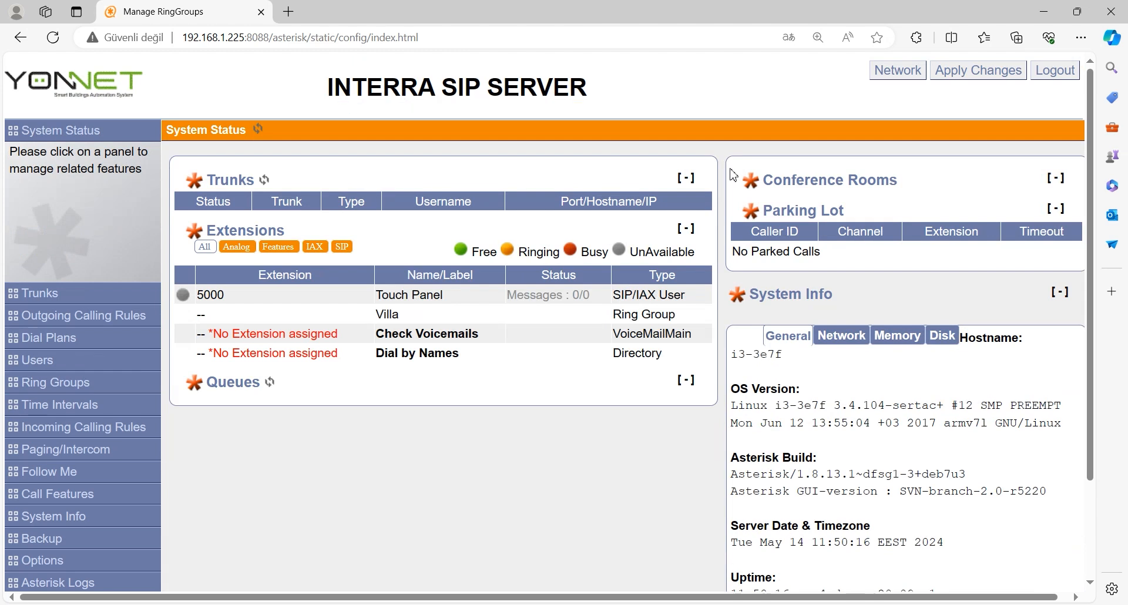
pyautogui.click(980, 78)
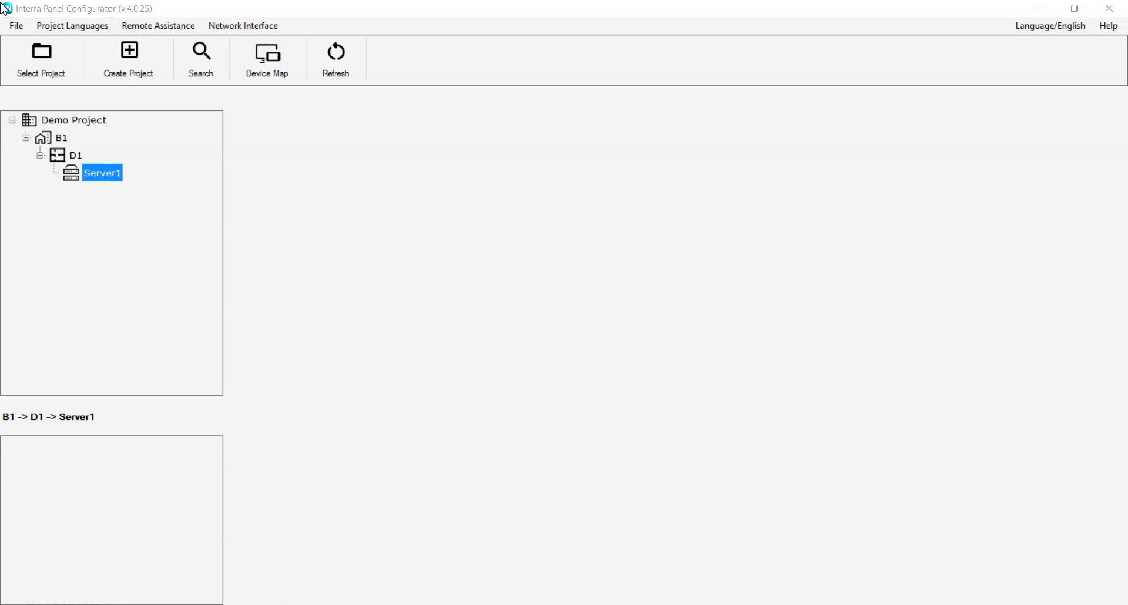
# - Switch to Interra Panel Configurator and open the SIP settings of Server1 under flat D1
pyautogui.rightClick(112, 175)
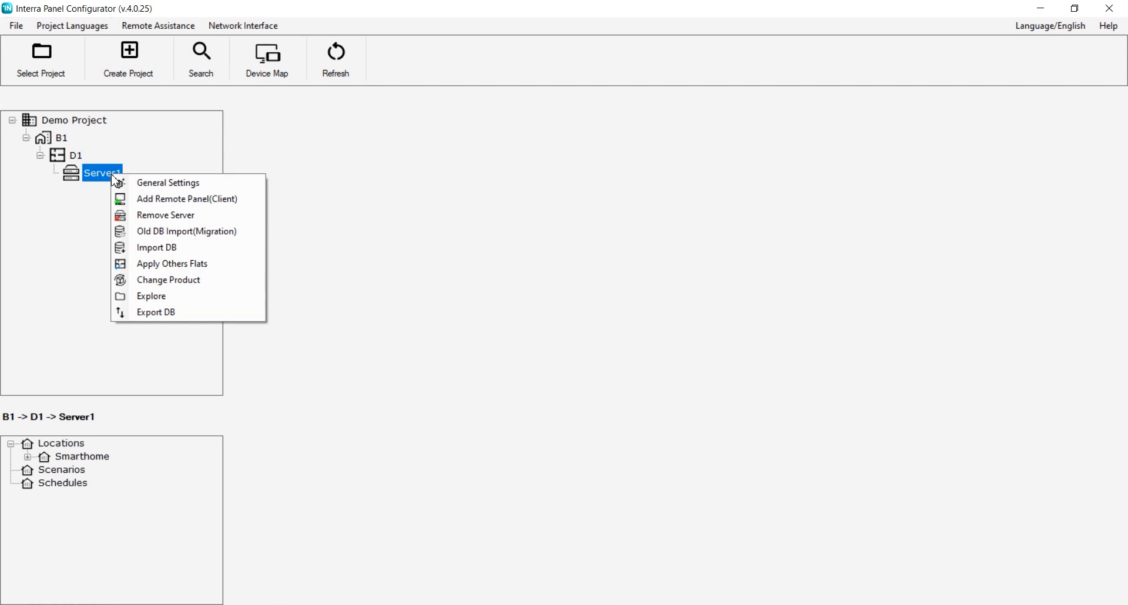
pyautogui.click(148, 185)
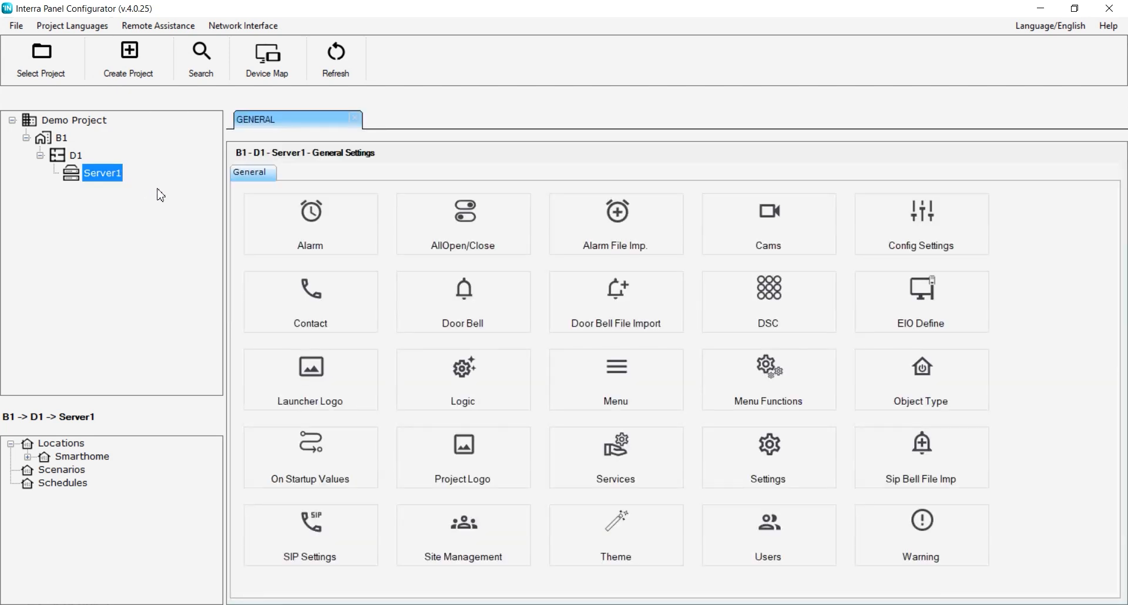
pyautogui.click(307, 520)
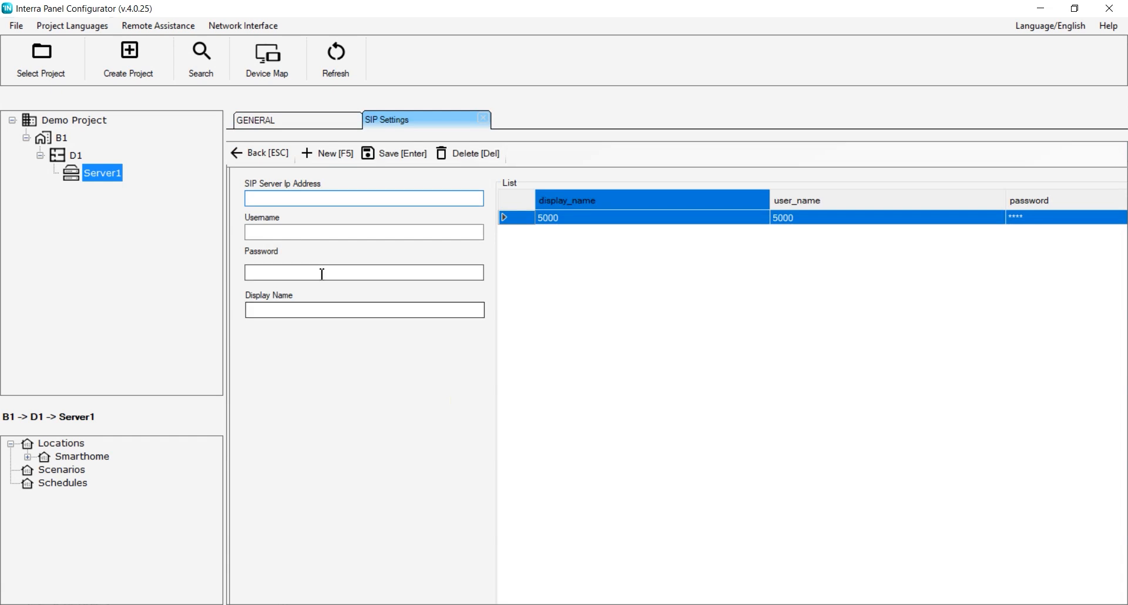
pyautogui.click(311, 231)
pyautogui.click(323, 275)
pyautogui.click(327, 310)
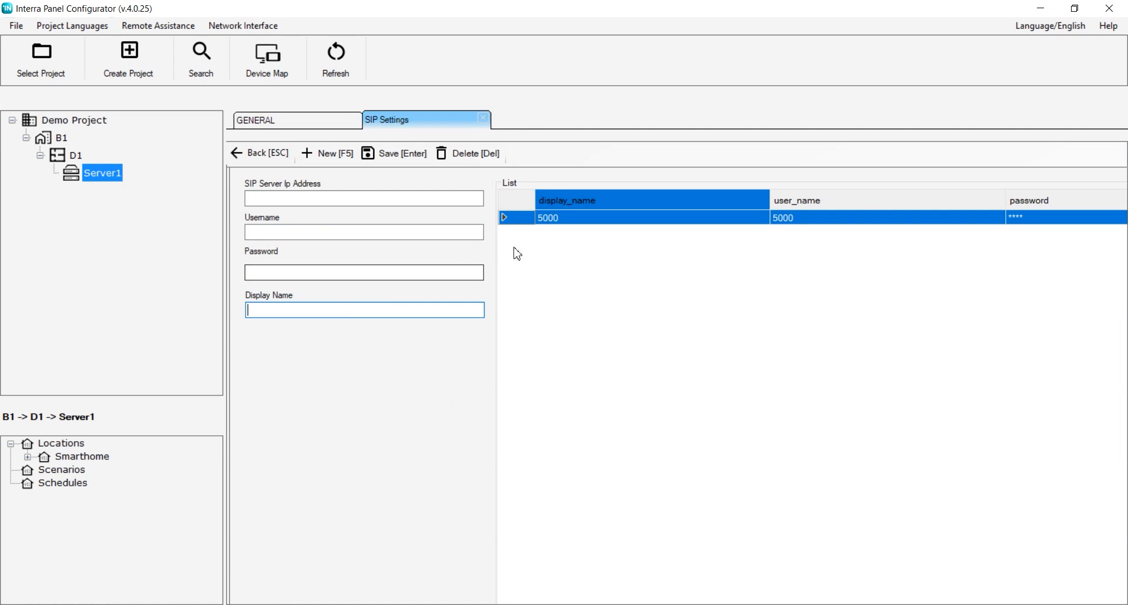
# - Load the existing 5000 SIP account, check its server IP address, username, password and display name, and save it
pyautogui.click(558, 219)
pyautogui.doubleClick(377, 198)
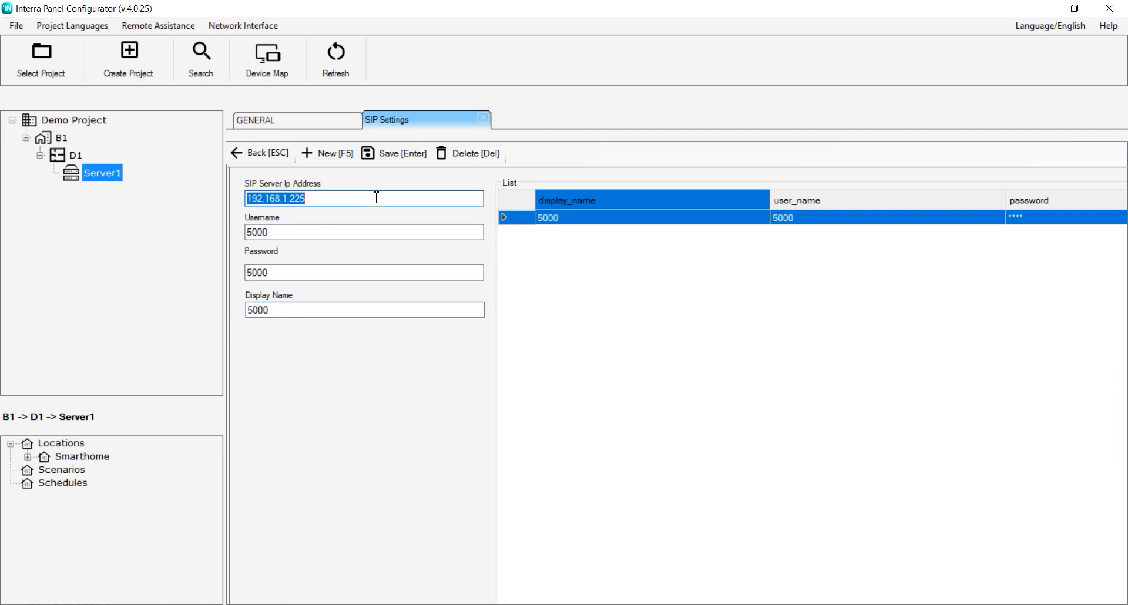
pyautogui.doubleClick(381, 198)
pyautogui.click(365, 234)
pyautogui.click(351, 273)
pyautogui.click(353, 310)
pyautogui.click(404, 157)
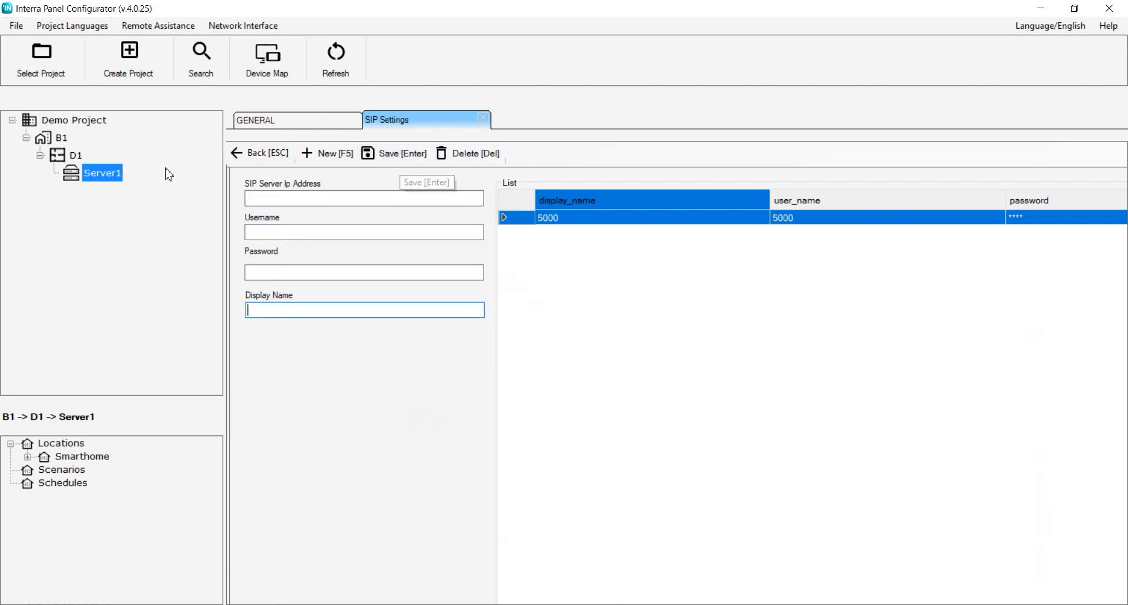
# - Upload the SIP application and settings to the Server1 panel of flat D1 from the device map
pyautogui.click(280, 81)
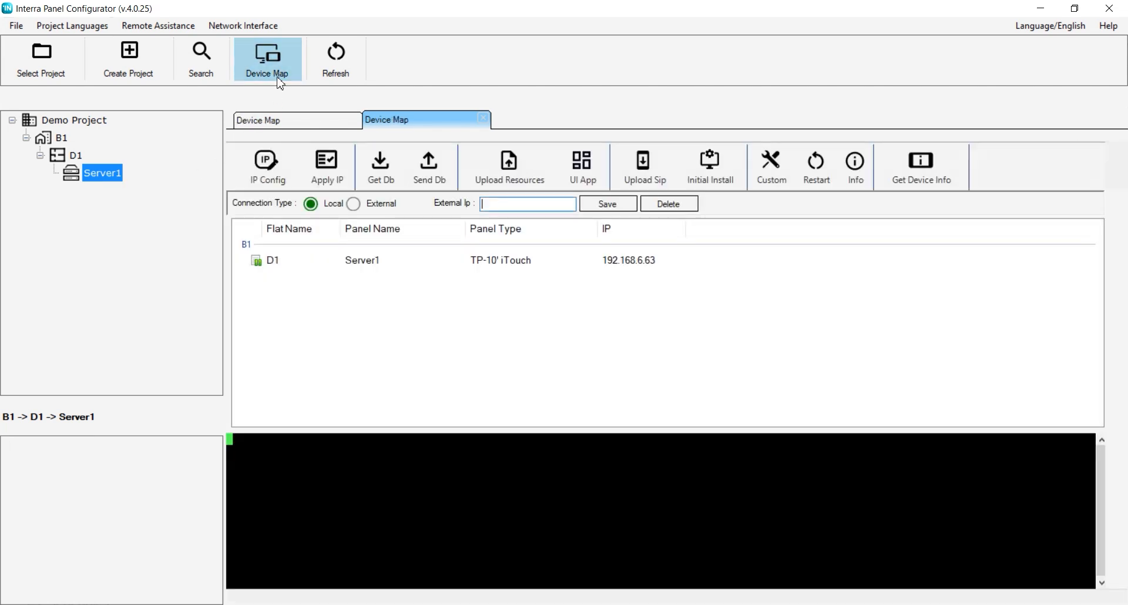
pyautogui.click(451, 266)
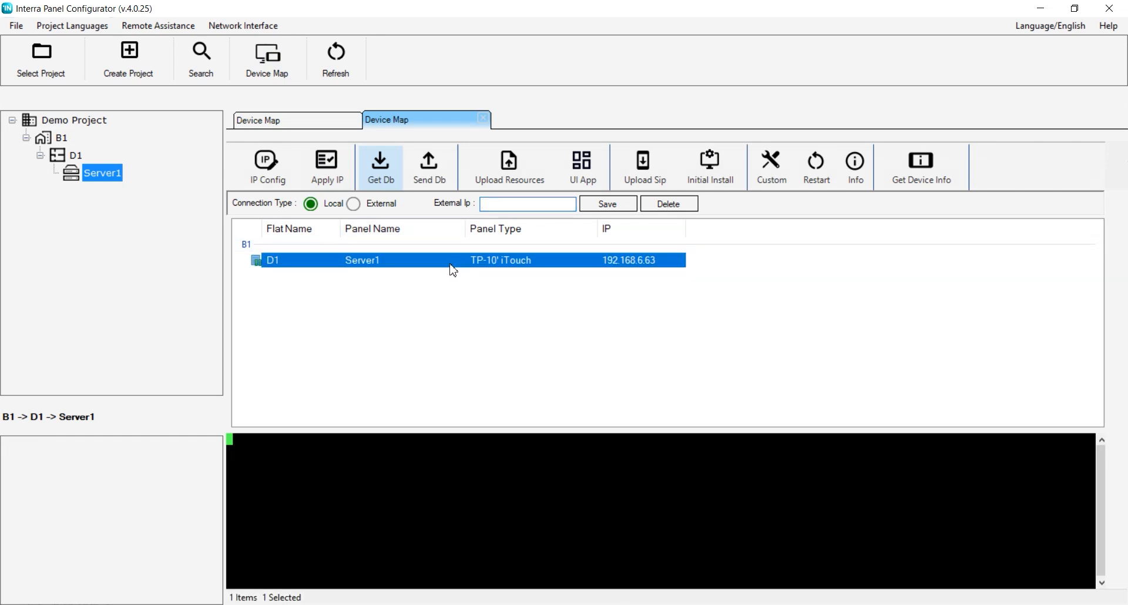
pyautogui.click(654, 175)
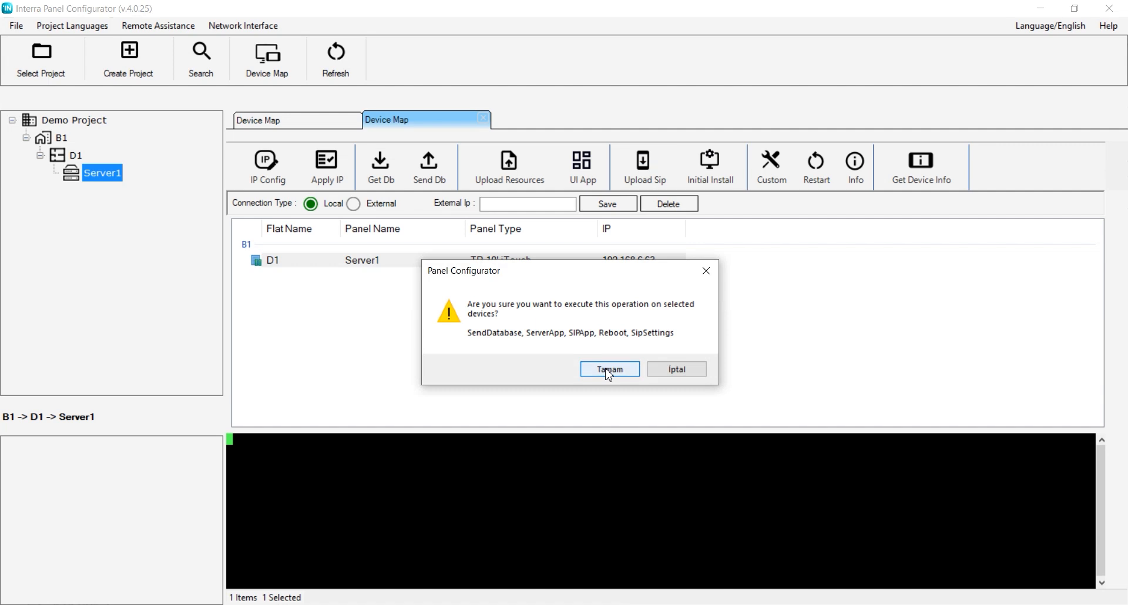
pyautogui.click(609, 369)
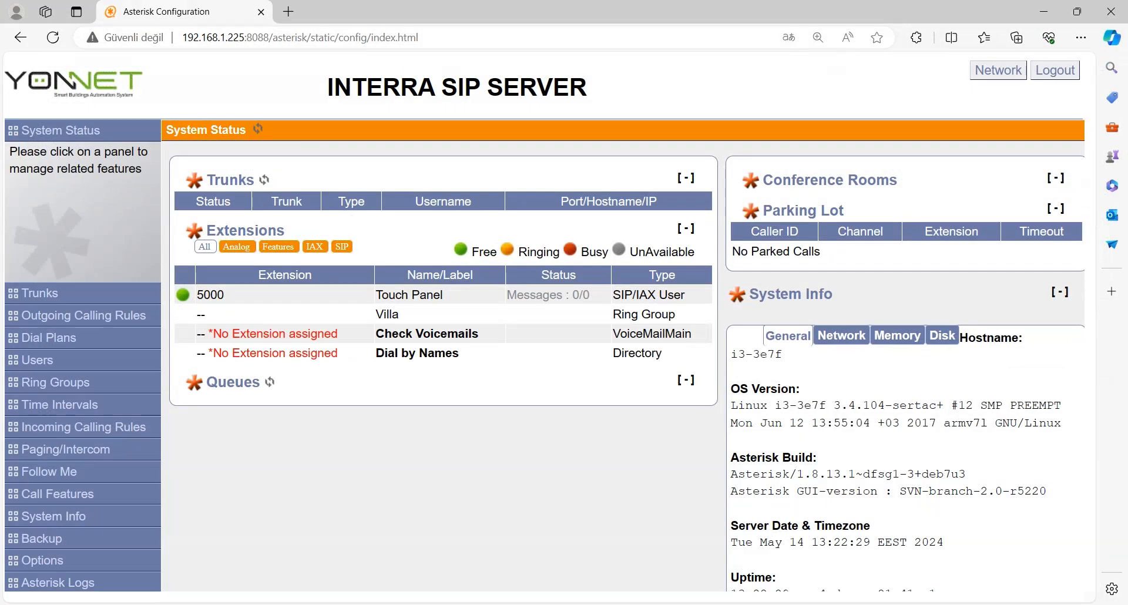